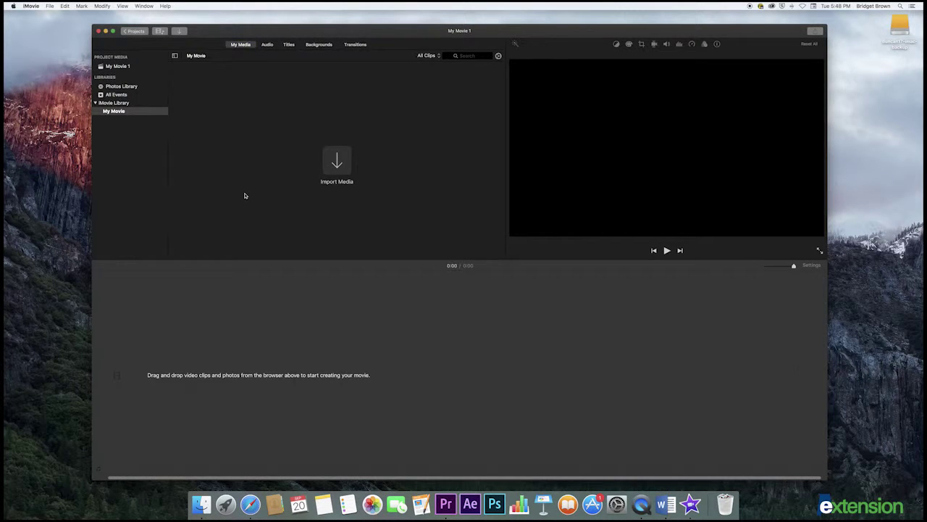
- Add a roughly 3-second range of the 16.8s turtle clip from Photos Library to the movie
left_click(128, 89)
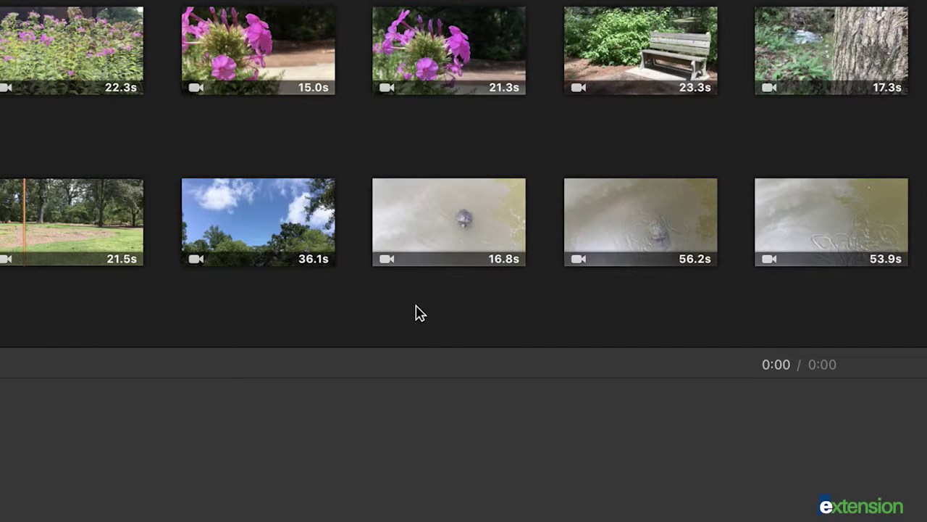
left_click(425, 243)
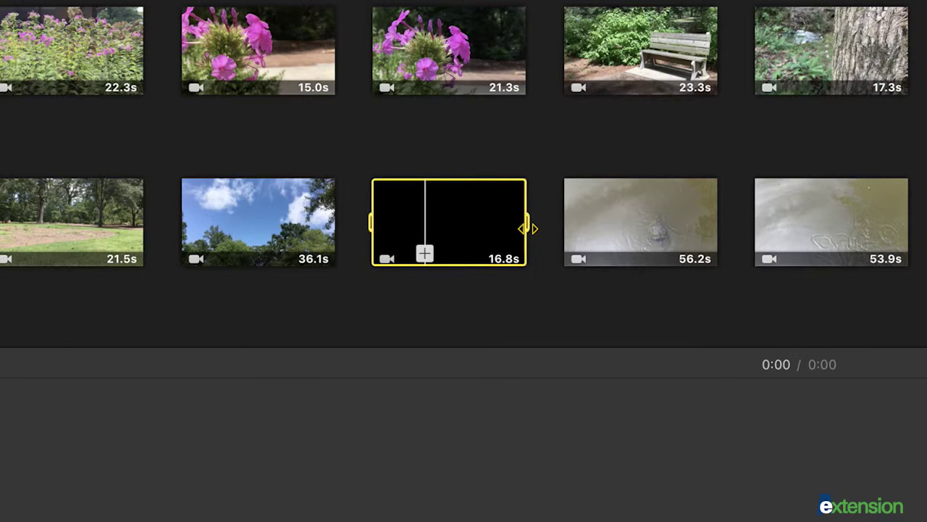
left_click_drag(527, 229, 462, 223)
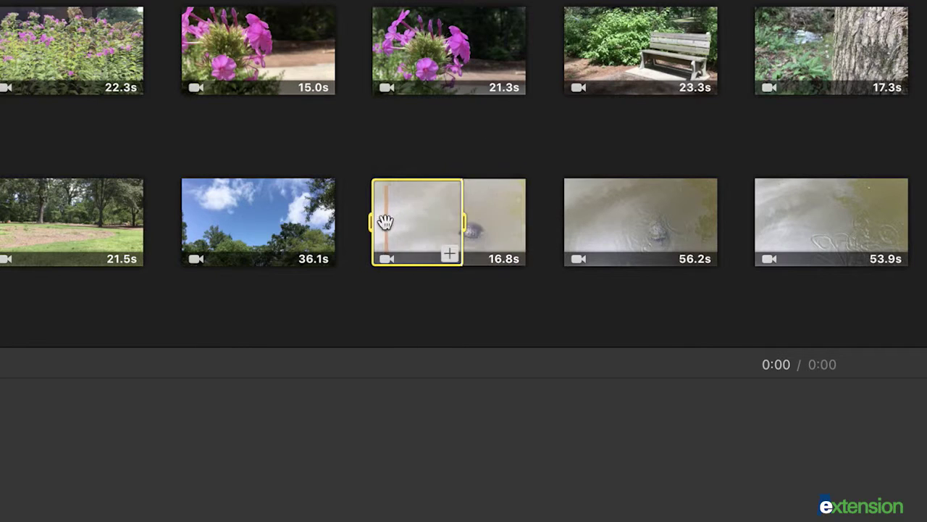
left_click_drag(375, 222, 437, 221)
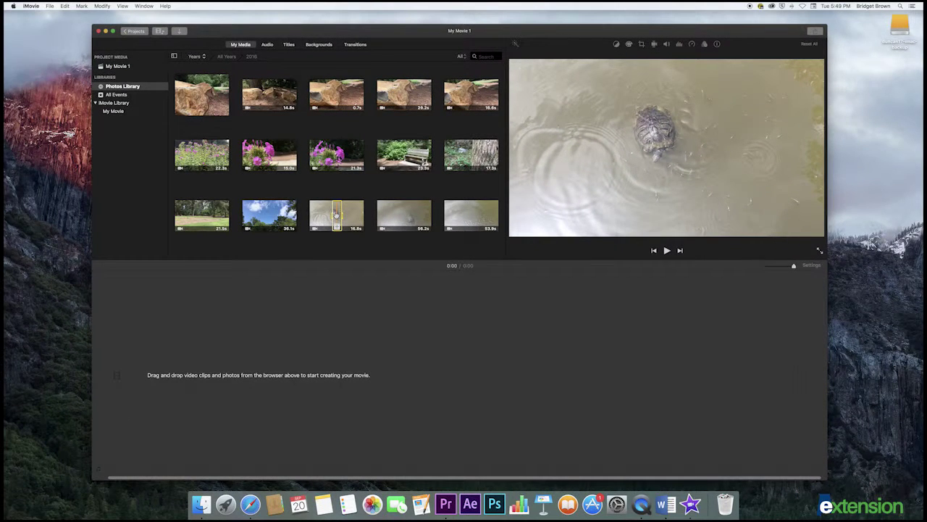
key("e")
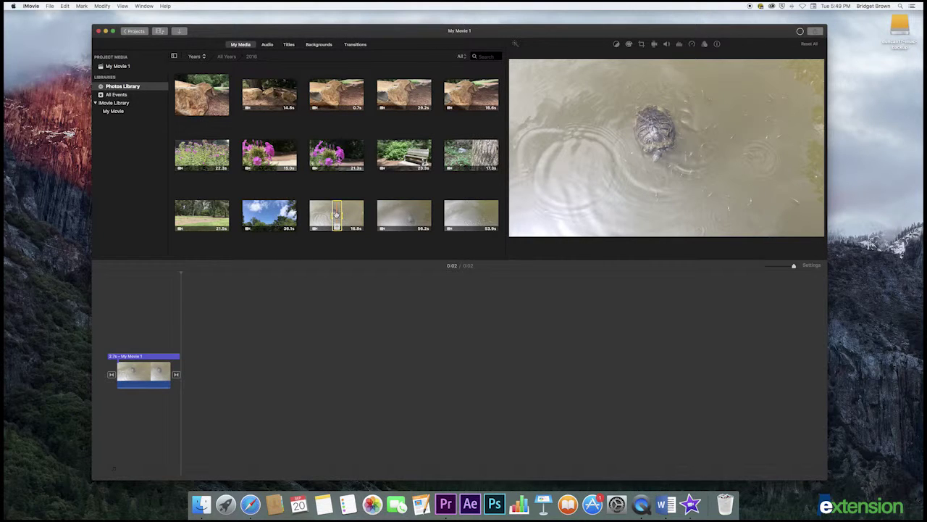
- Add a second turtle clip and a short sky-clip range, then rewind to the start
left_click_drag(336, 214, 282, 330)
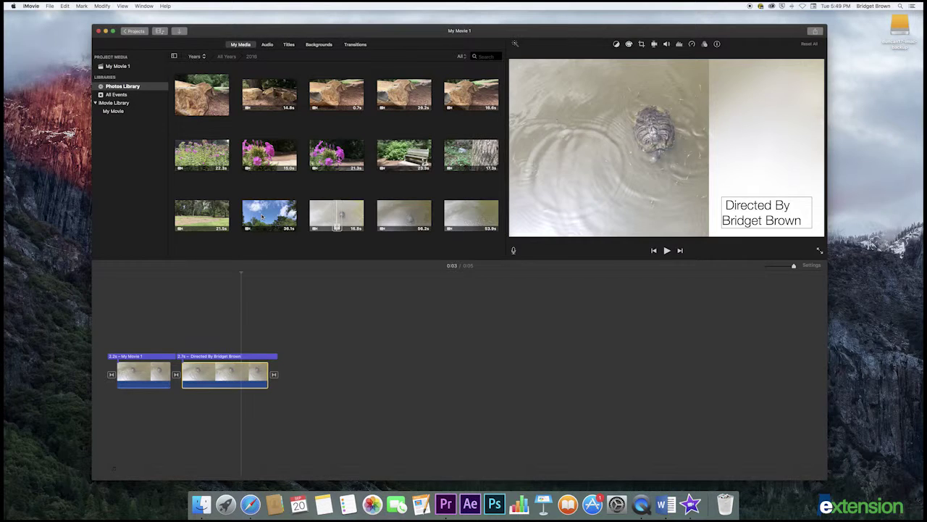
left_click_drag(262, 215, 292, 215)
key("e")
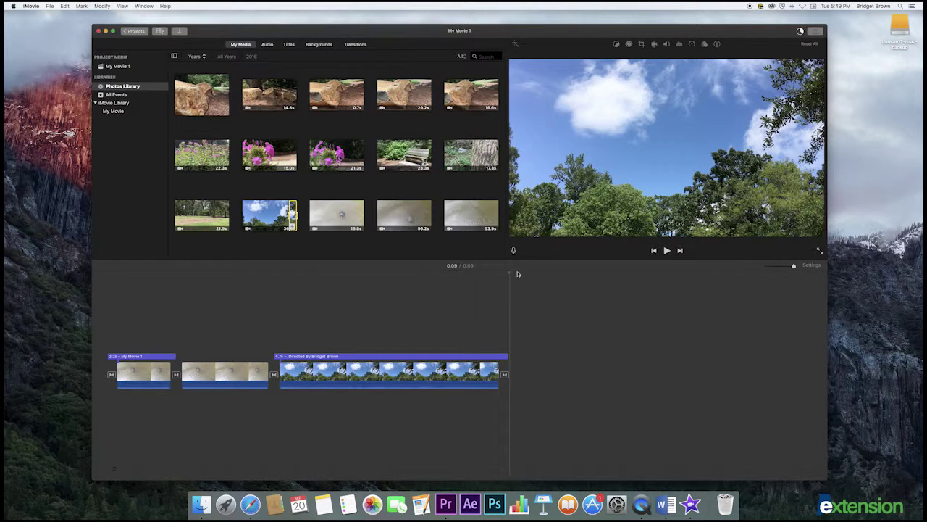
left_click_drag(509, 273, 104, 274)
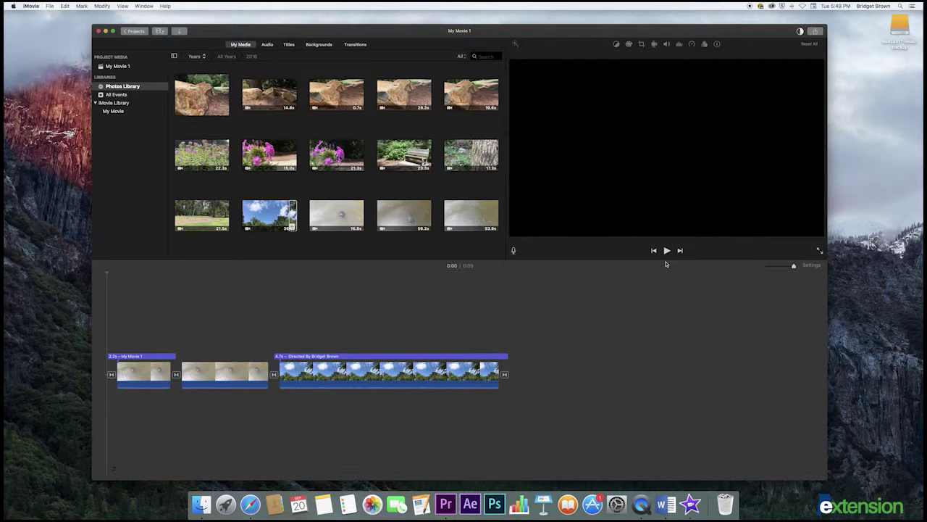
left_click(667, 250)
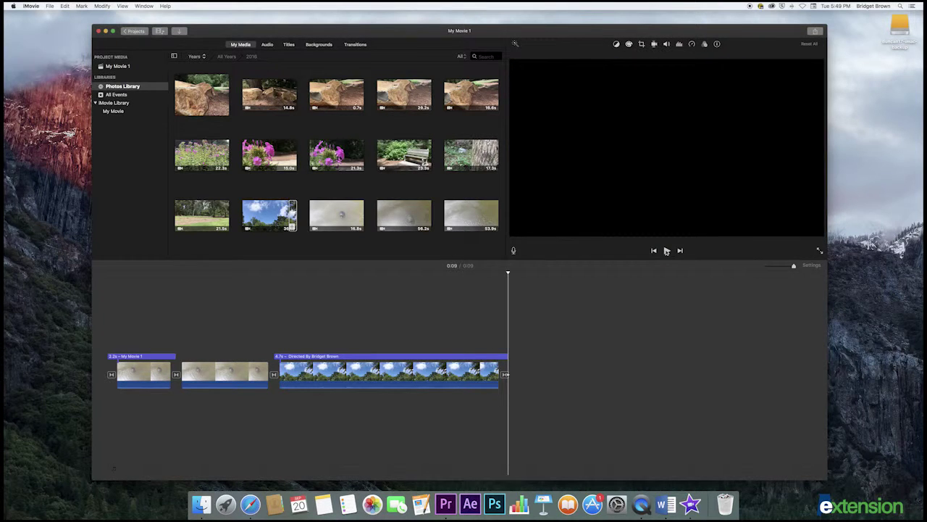
left_click(667, 251)
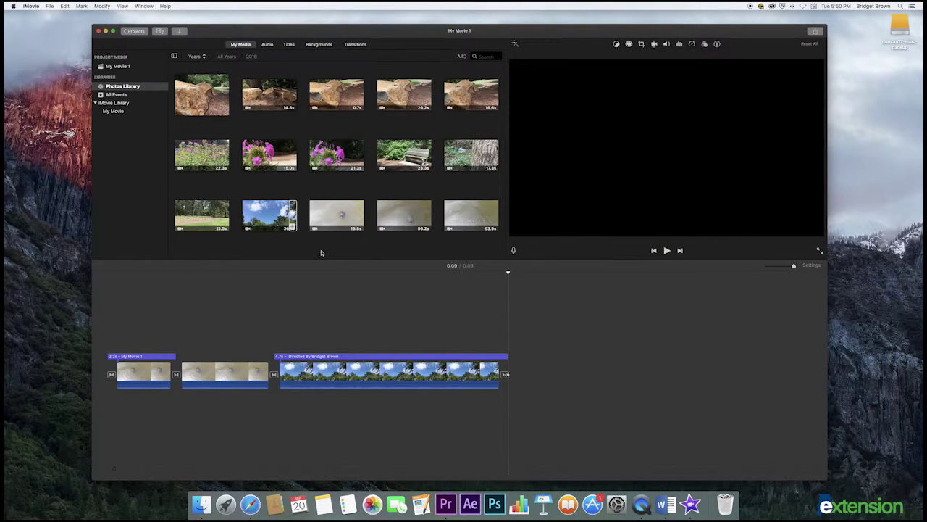
- Delete the turtle-to-sky transition with automatic content off, then move the playhead into the sky clip
left_click(274, 374)
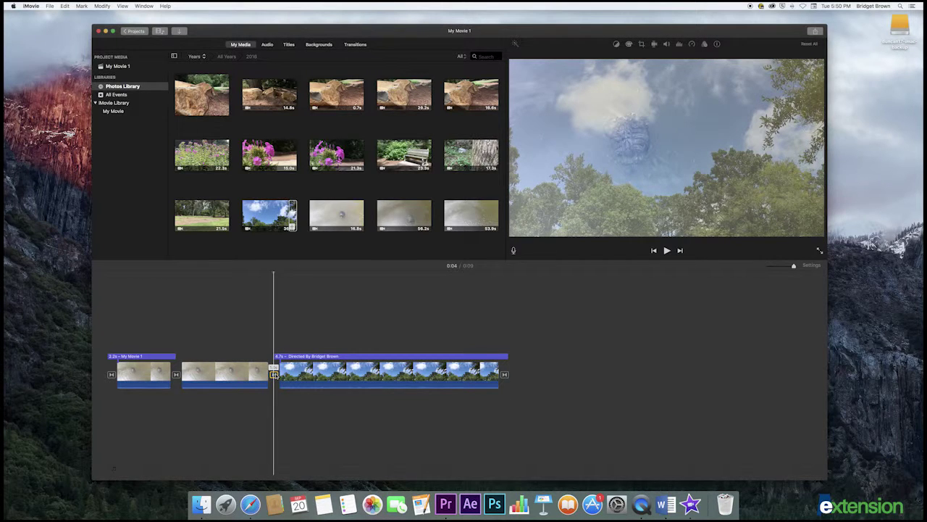
key("Delete")
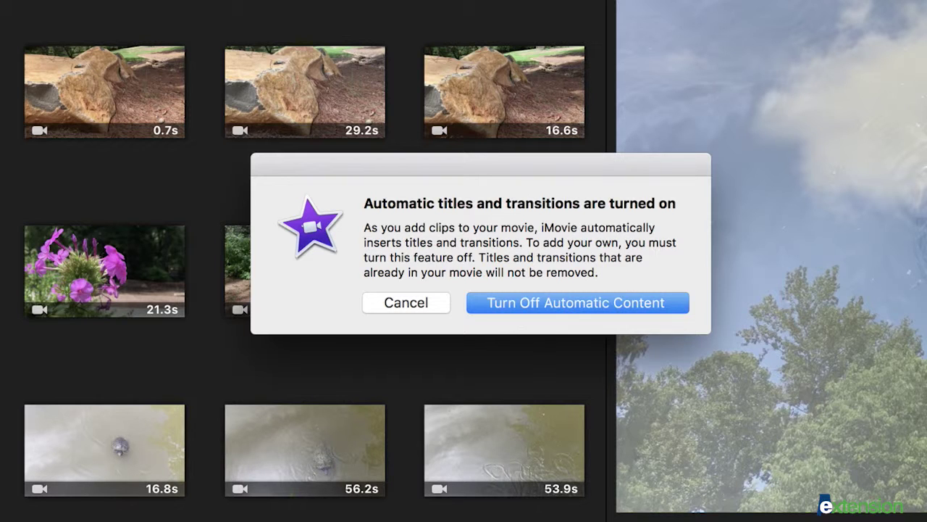
left_click(507, 306)
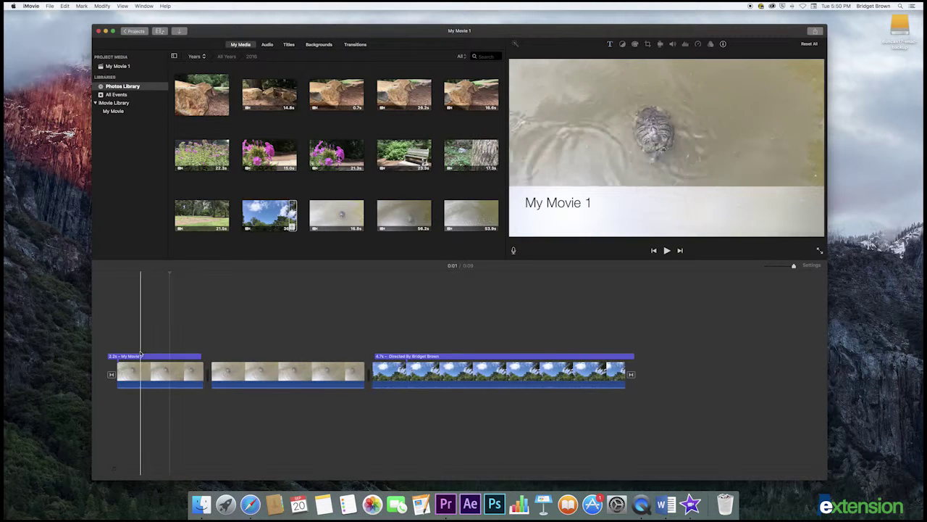
left_click(455, 366)
left_click(694, 374)
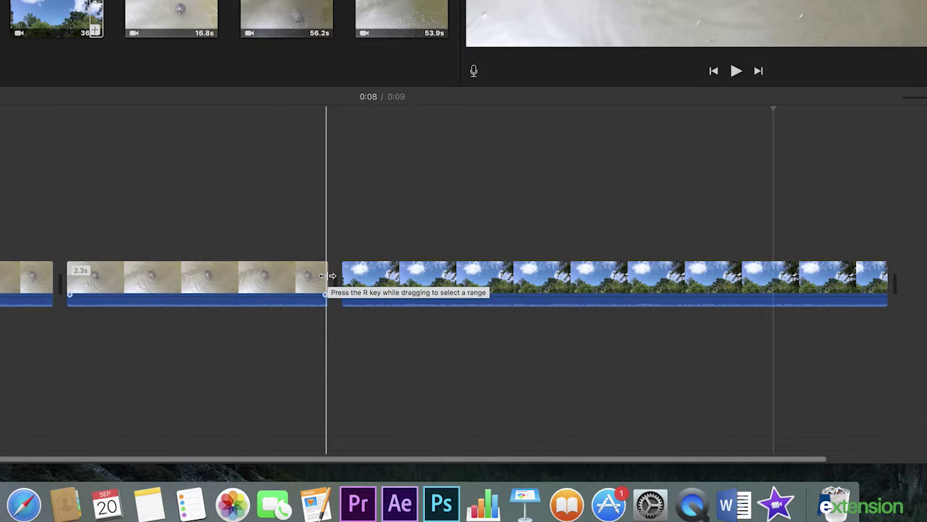
- Extend the second turtle clip to 2.8s, then split and delete the sky clip's trailing 2.6 seconds
left_click_drag(327, 275, 284, 285)
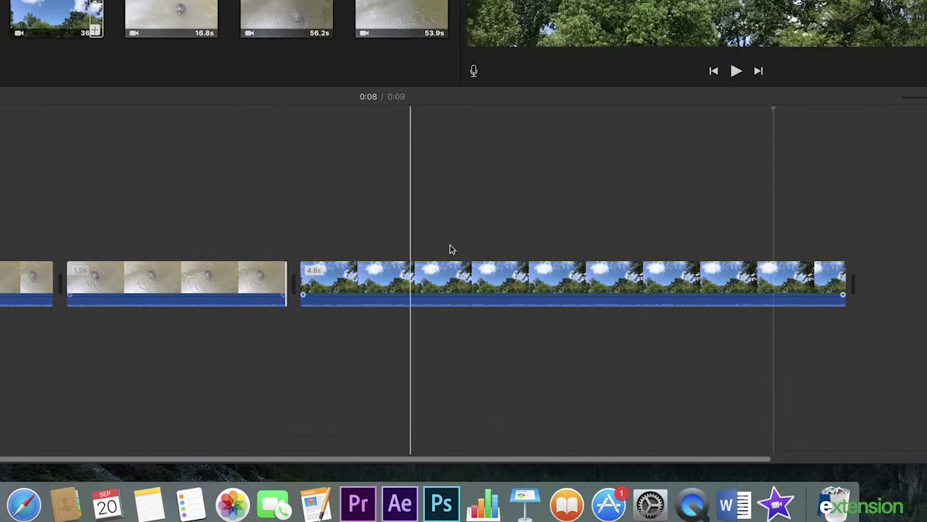
left_click_drag(774, 109, 555, 145)
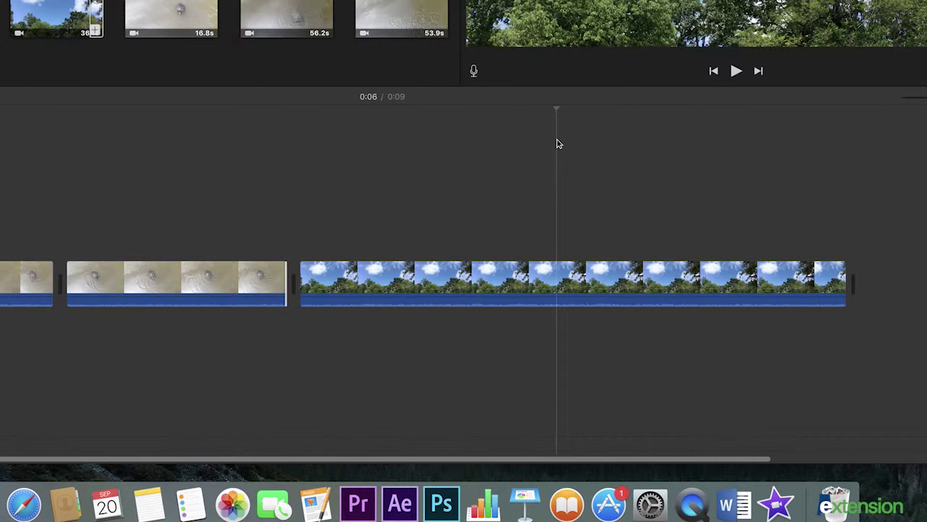
right_click(556, 285)
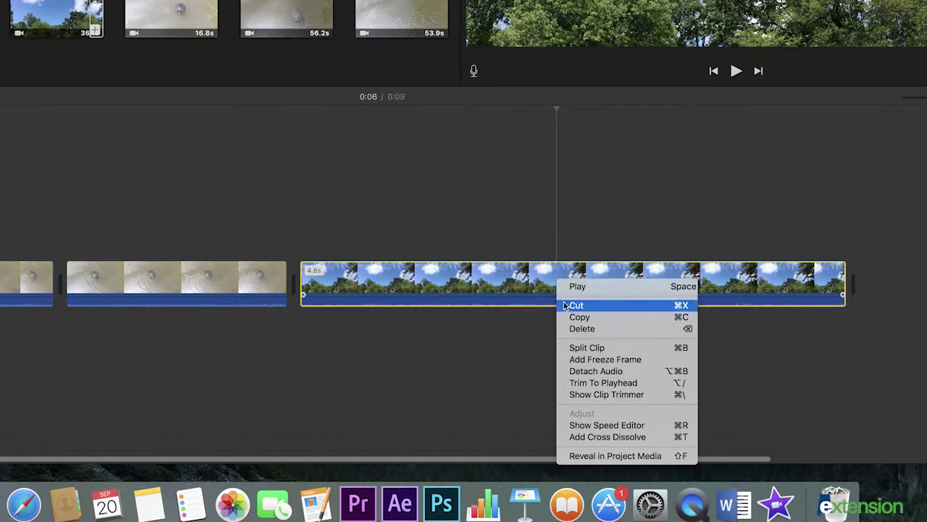
left_click(587, 348)
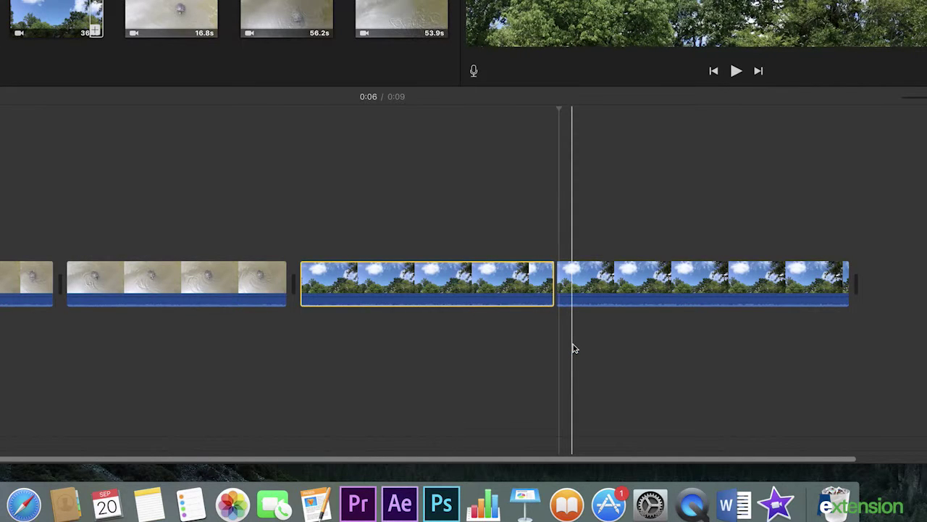
left_click(583, 289)
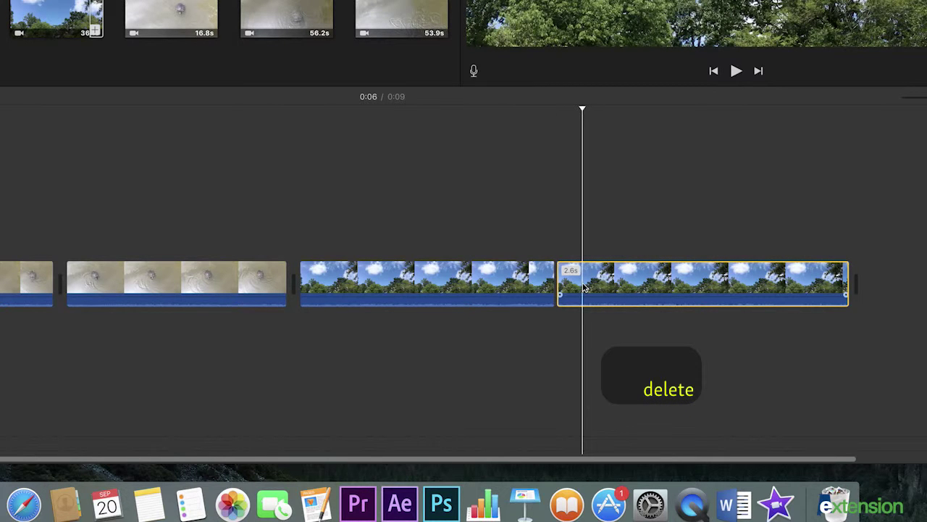
key("BackSpace")
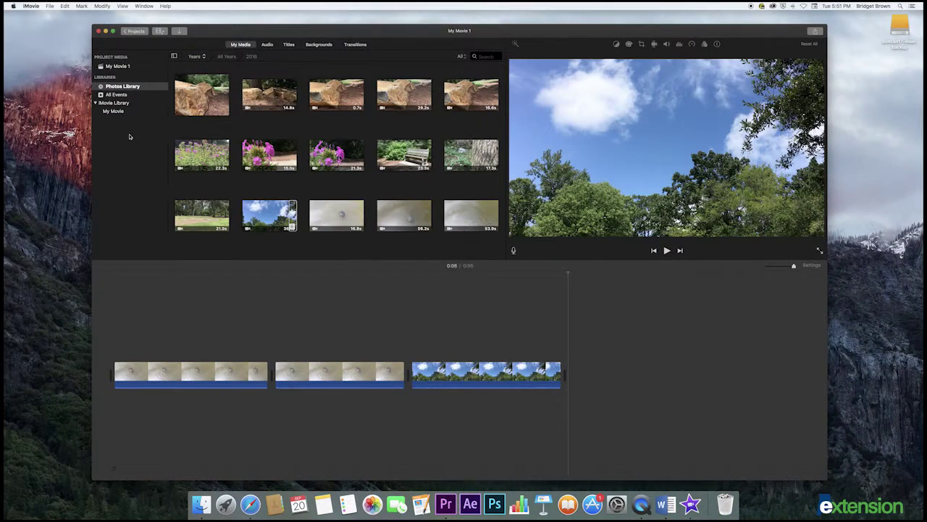
left_click(64, 6)
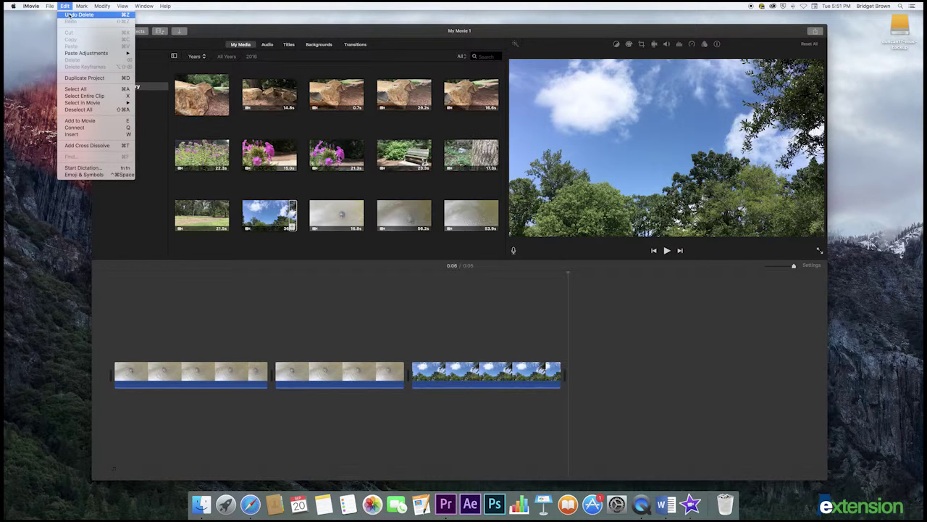
key("super+z")
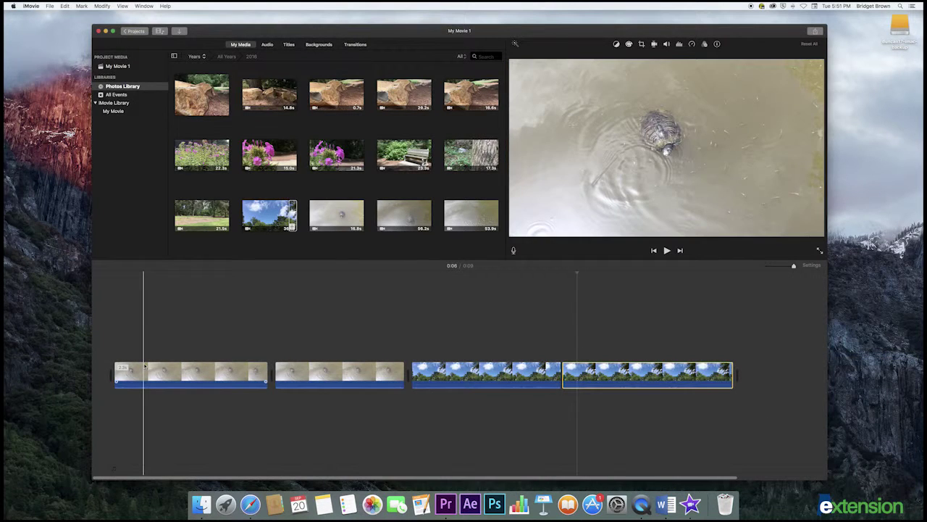
- Lower the first turtle clip's volume to 50%
left_click(144, 367)
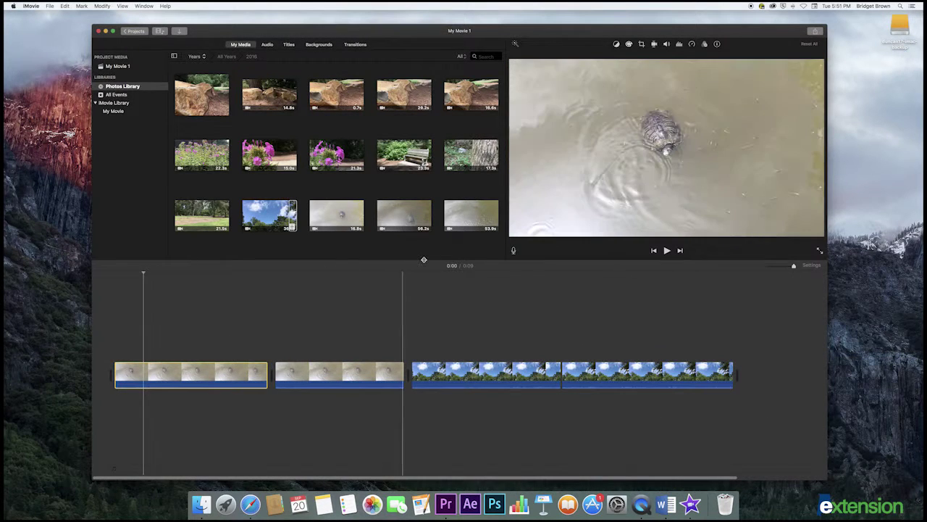
left_click(667, 44)
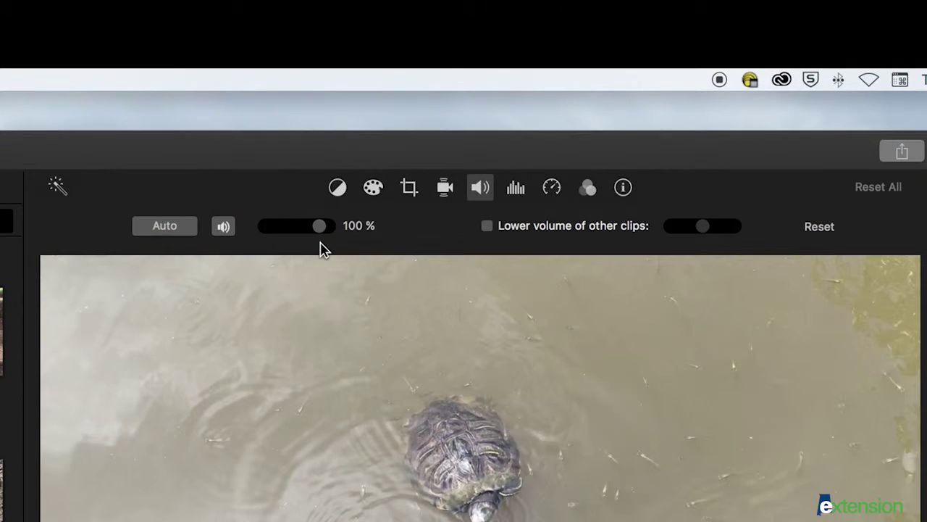
mouse_move(320, 226)
left_mouse_down()
mouse_move(292, 233)
mouse_move(324, 231)
left_mouse_up()
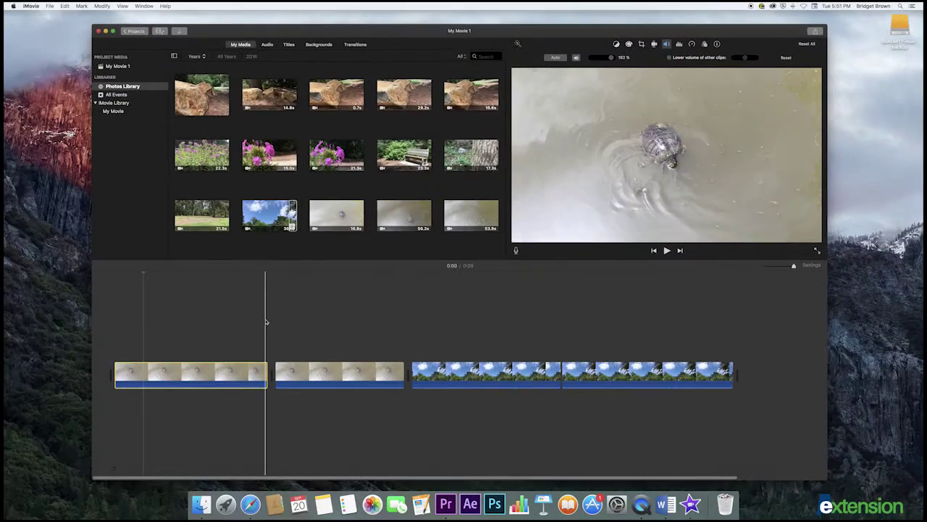
- Detach the first turtle clip's audio and slide it under the second turtle clip
right_click(215, 369)
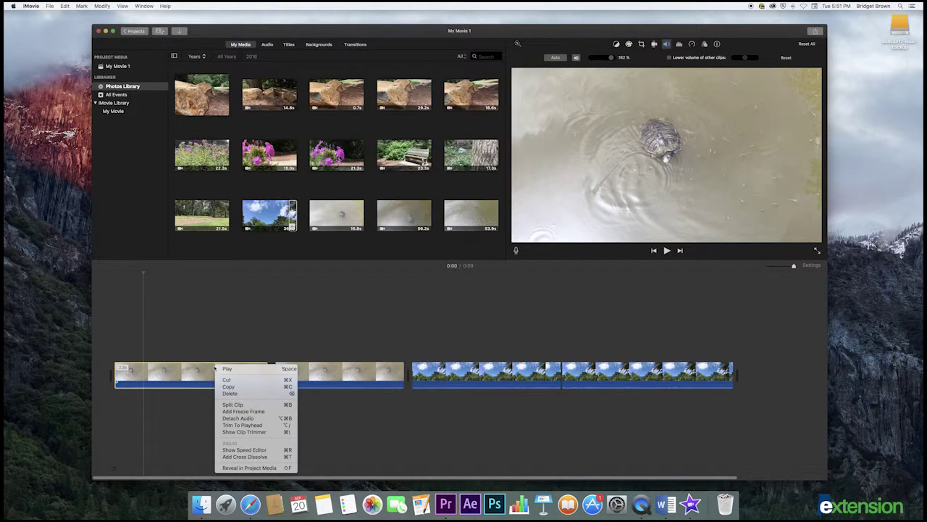
left_click(222, 418)
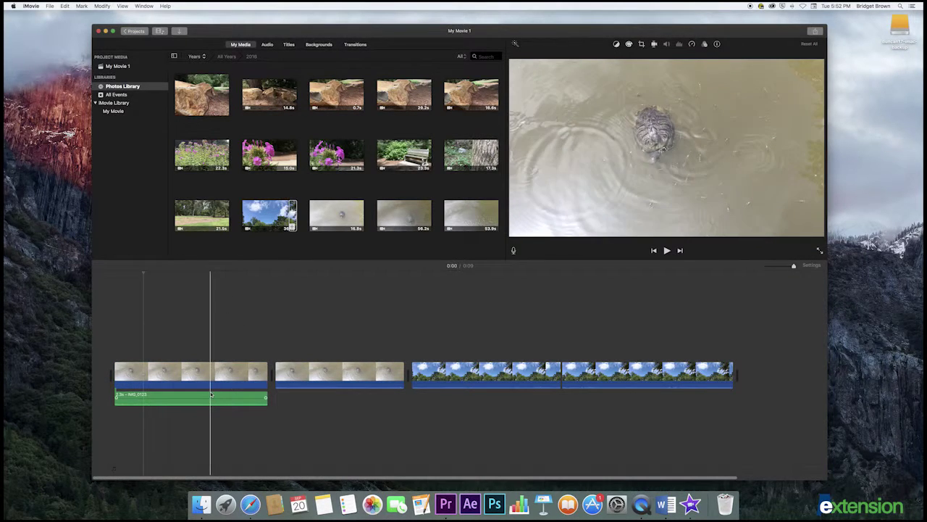
left_click_drag(212, 395, 404, 397)
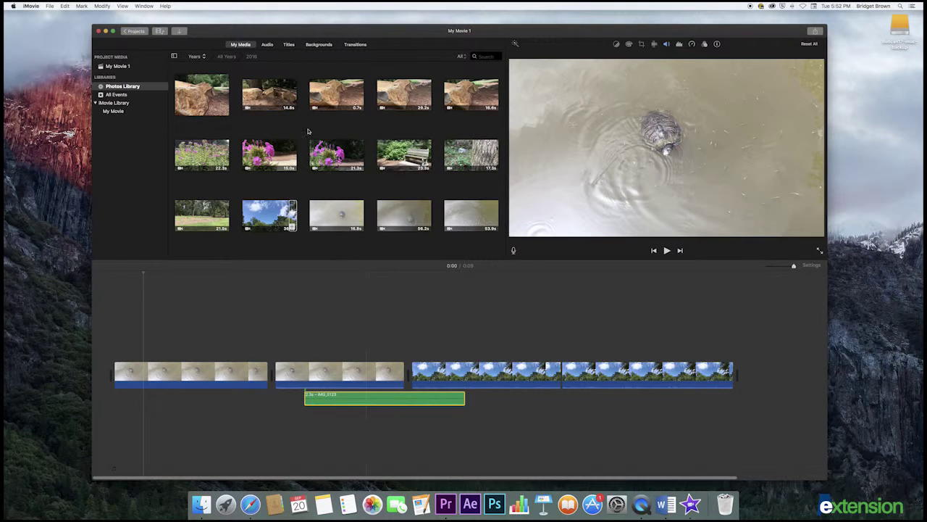
- Show the Theme Music category in the Audio browser, listing tracks like Bright, Modern and Neon
left_click(266, 45)
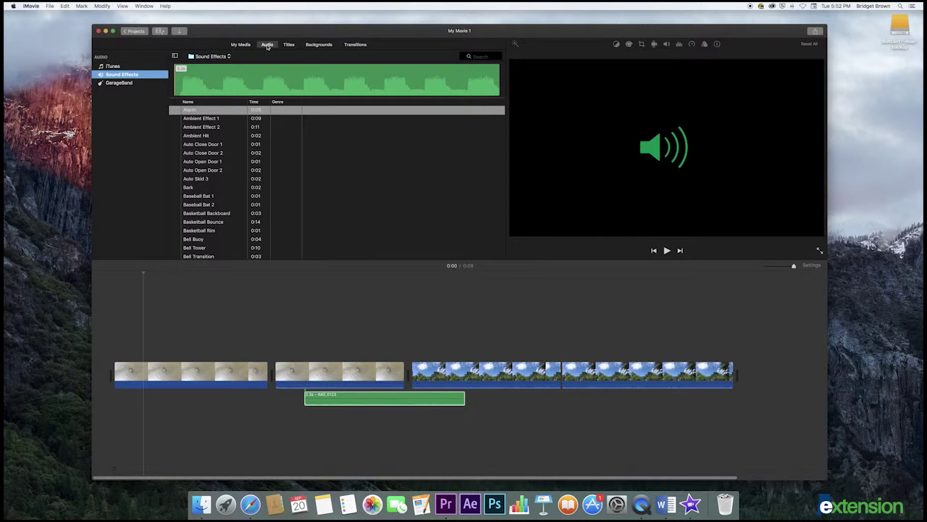
left_click(228, 57)
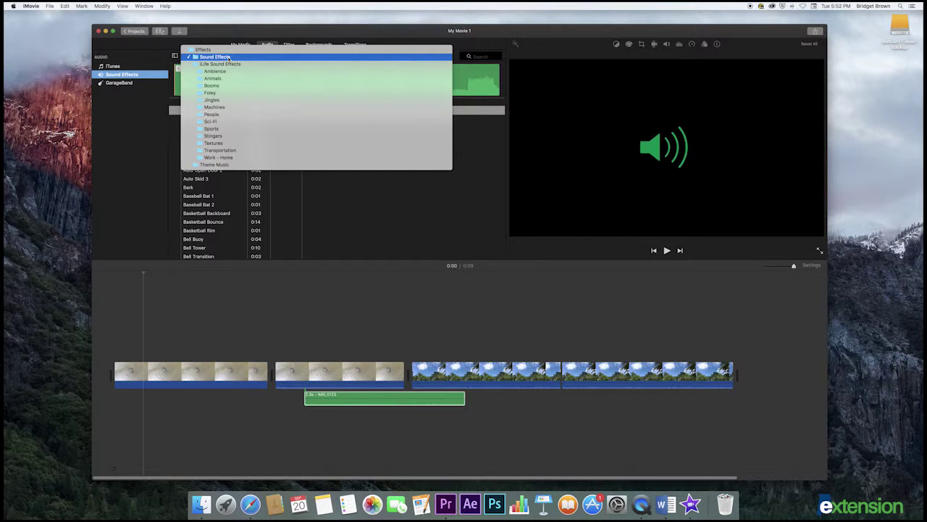
left_click(221, 166)
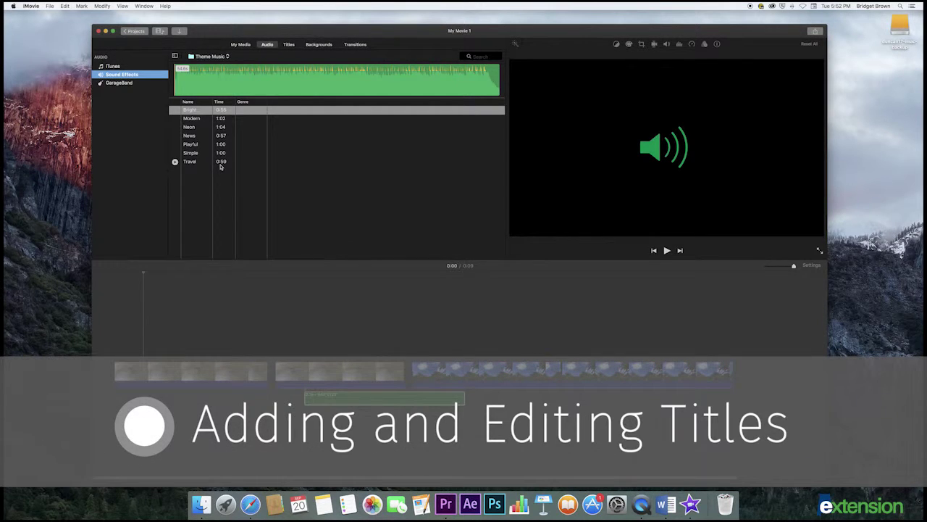
- Preview the Reveal title styles, then drop the Focus title over the middle of the movie
left_click(289, 45)
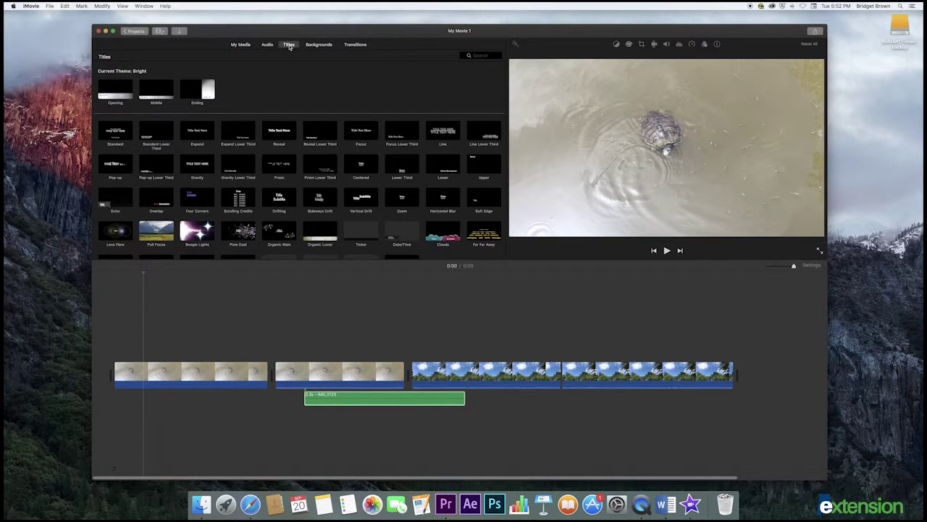
left_click(279, 135)
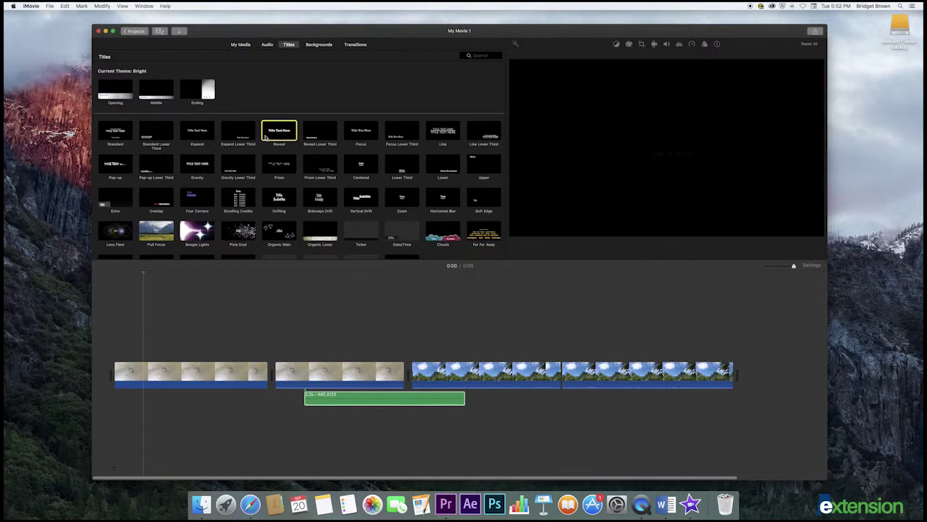
left_click(316, 135)
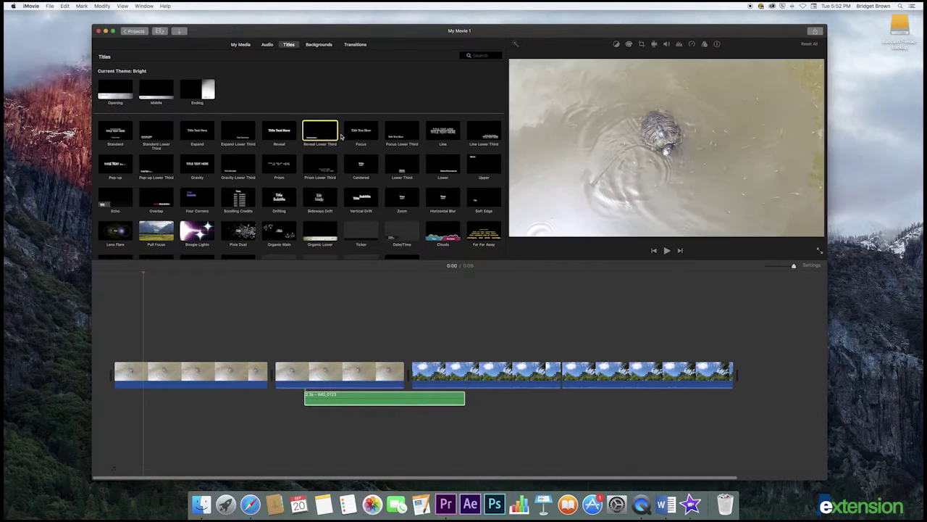
left_click_drag(361, 133, 327, 339)
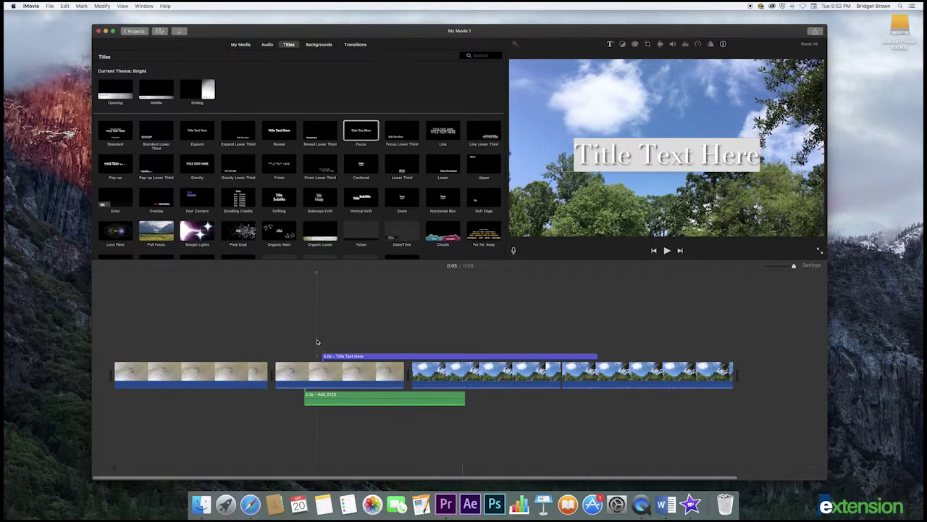
- Change the Focus title's text to 'My Movie'
left_click(317, 341)
left_click(345, 357)
type("M")
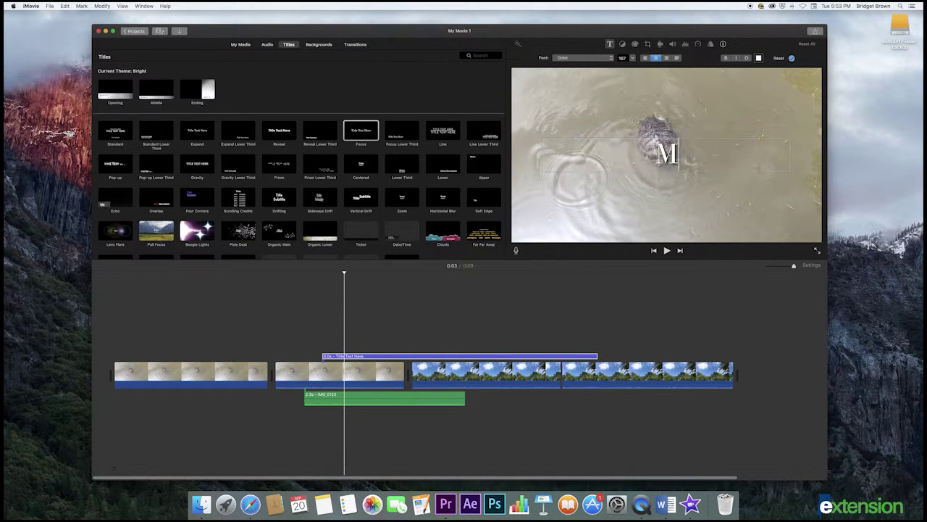
type("y Movie")
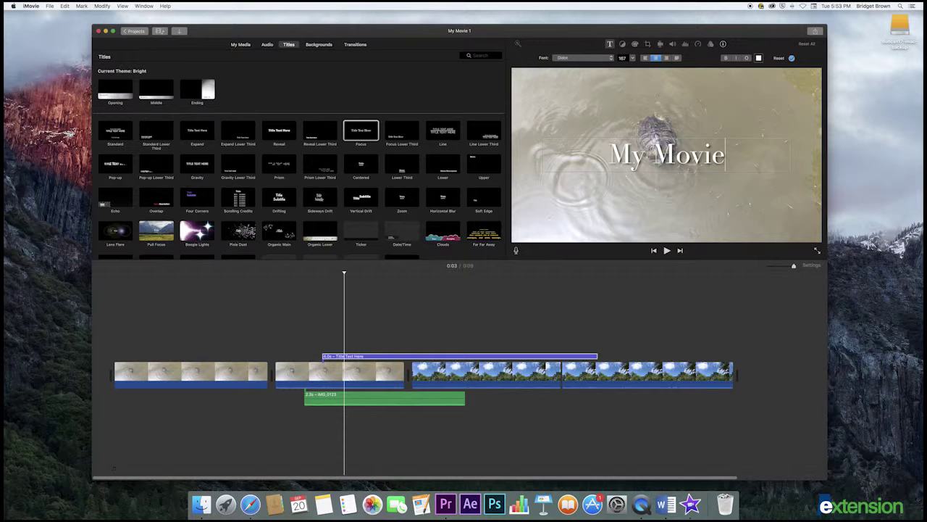
- Share as File at 1080p, High quality, Better Quality compression, saved as 'My Movie 1' in Documents
left_click(814, 32)
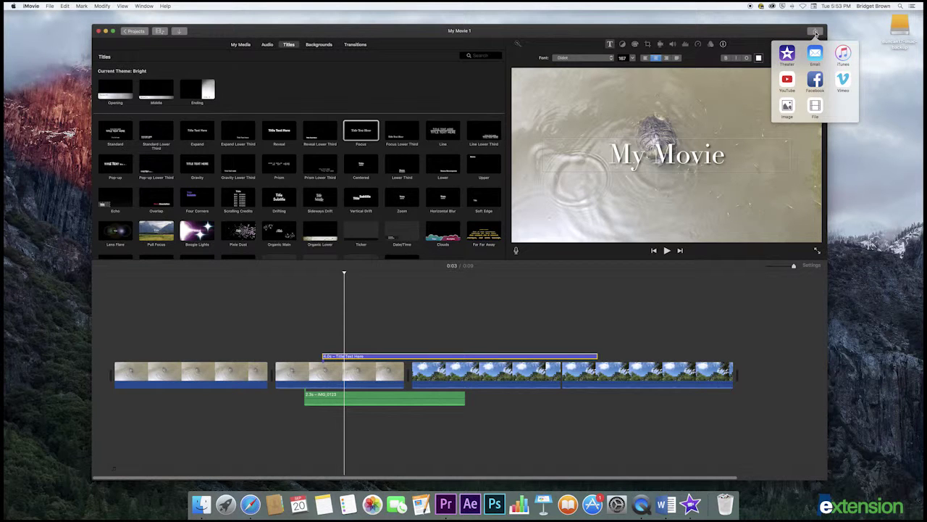
left_click(816, 107)
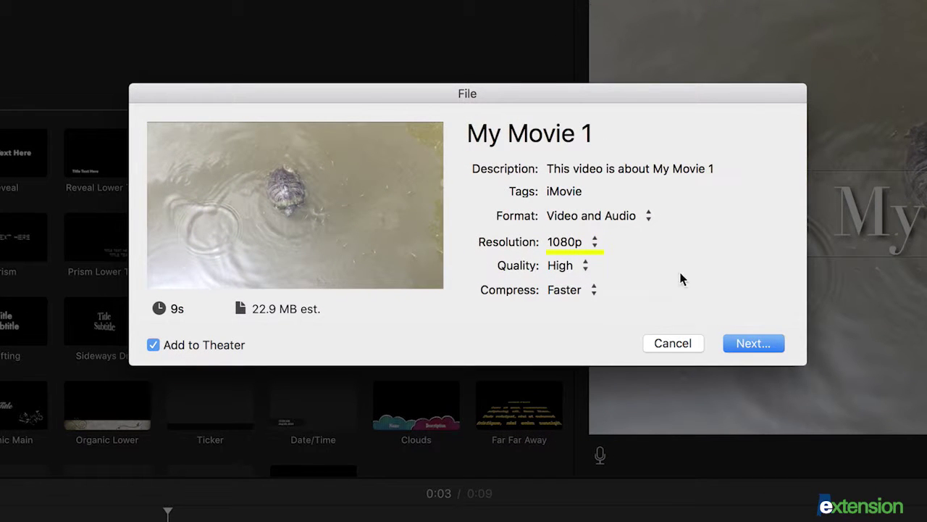
left_click(594, 290)
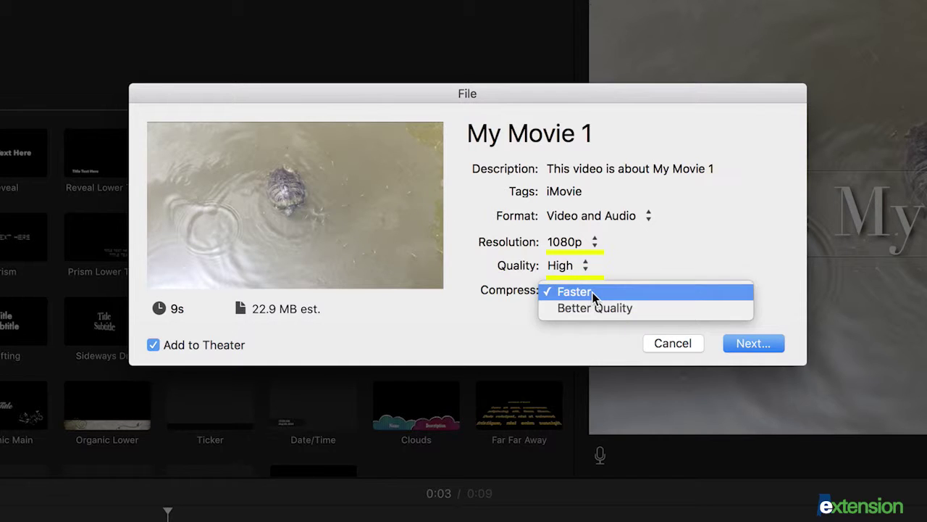
left_click(580, 309)
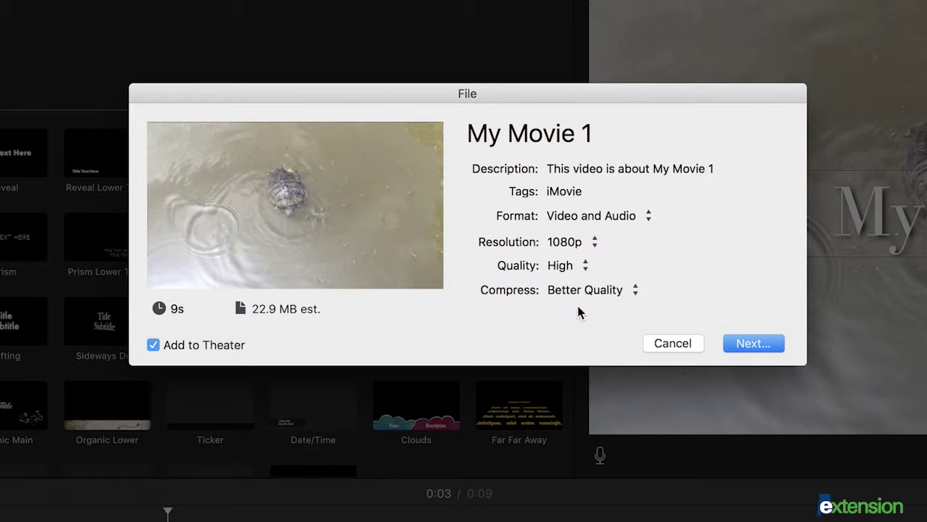
left_click(736, 335)
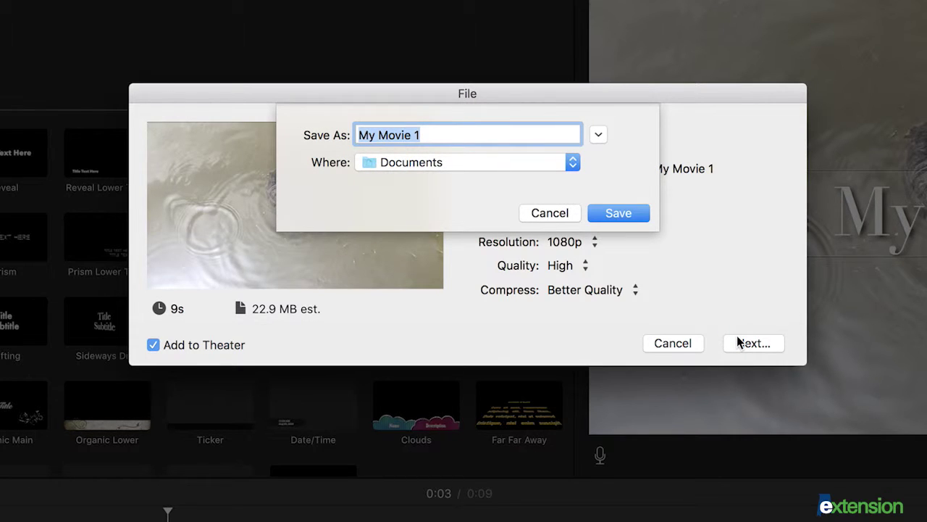
left_click(618, 213)
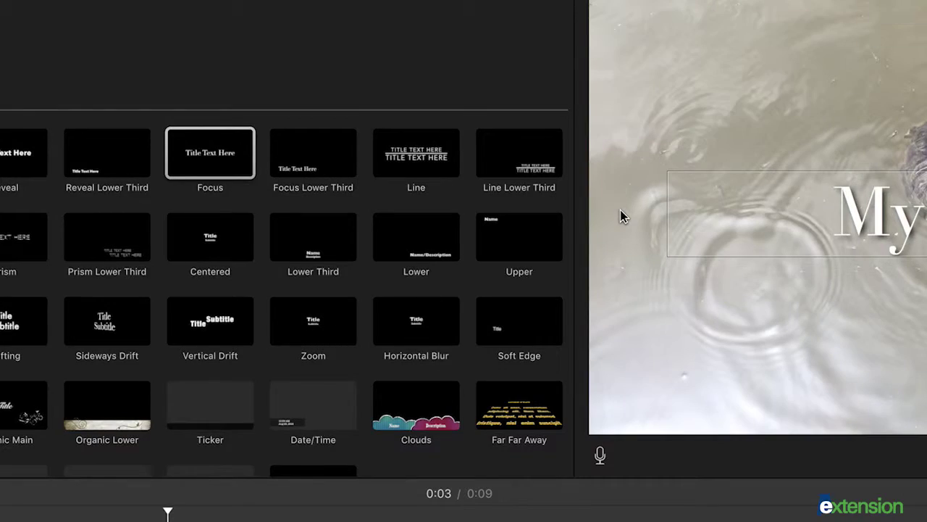